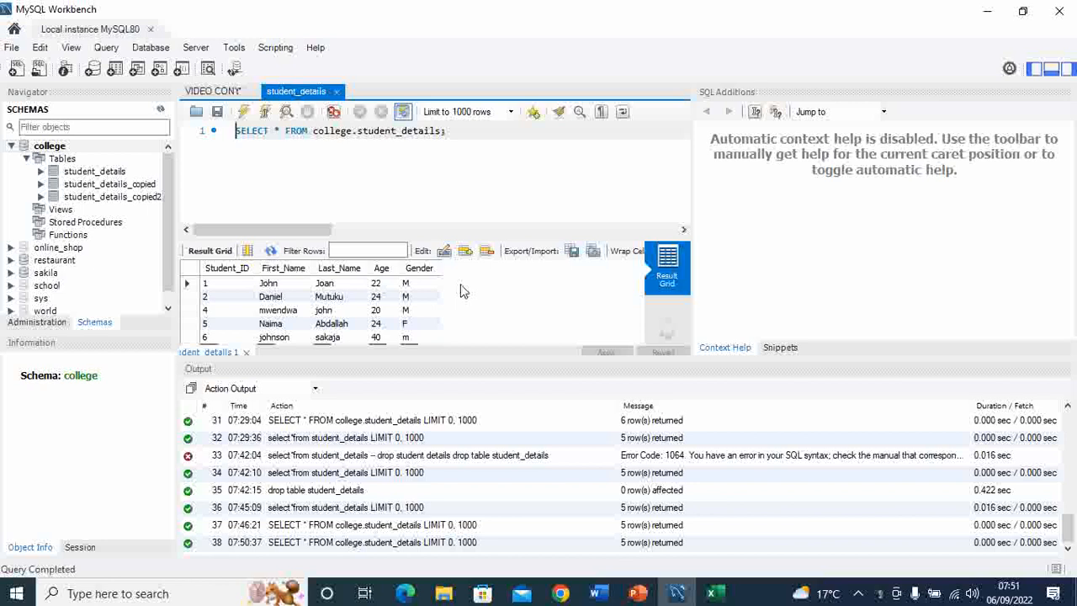
Step: Close the open student_details result and query, then query all rows of the college schema's student_details table again
left_click(247, 353)
left_click(337, 91)
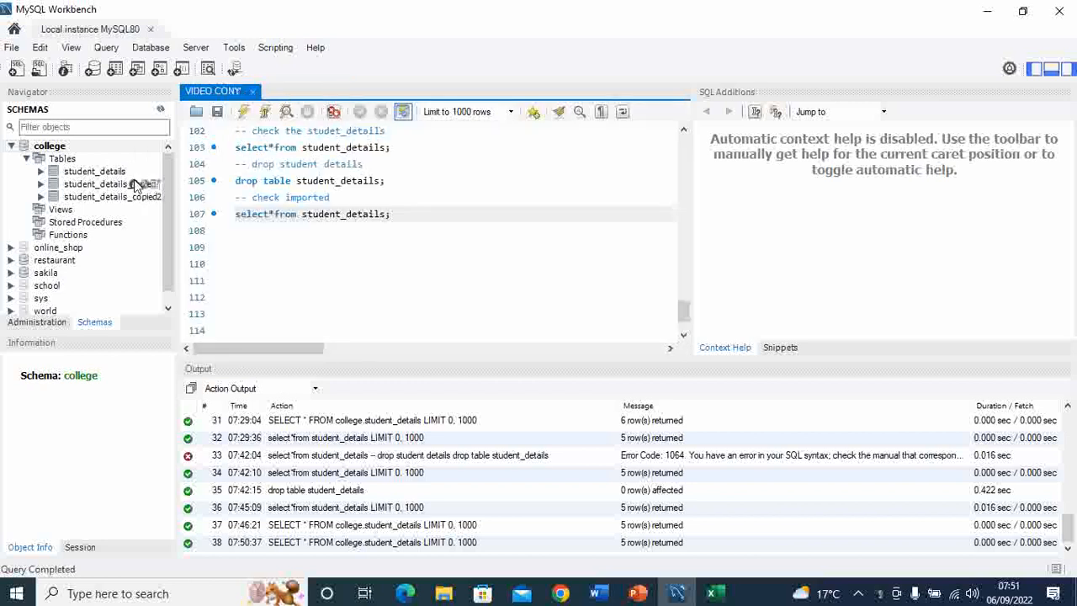
left_click(155, 172)
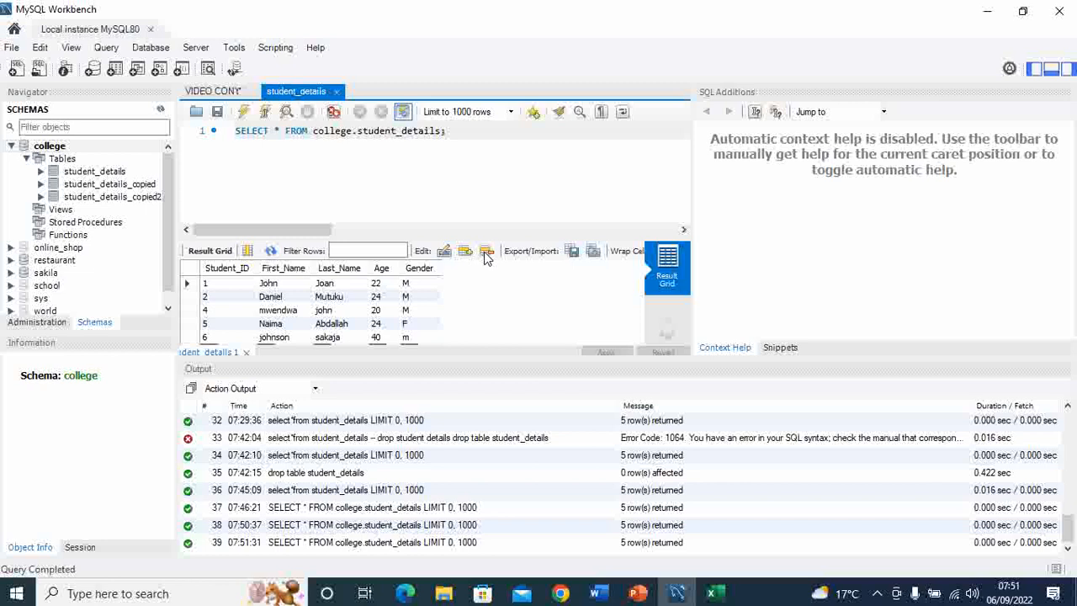
Step: Export the student_details result set to the Desktop as a CSV file named Exported3
left_click(573, 251)
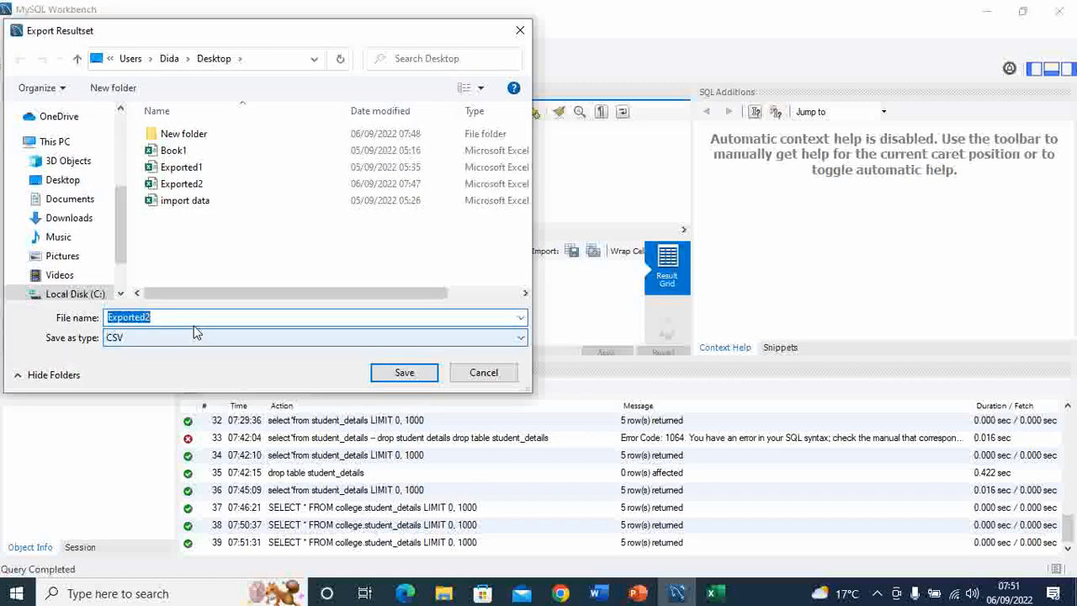
left_click(157, 316)
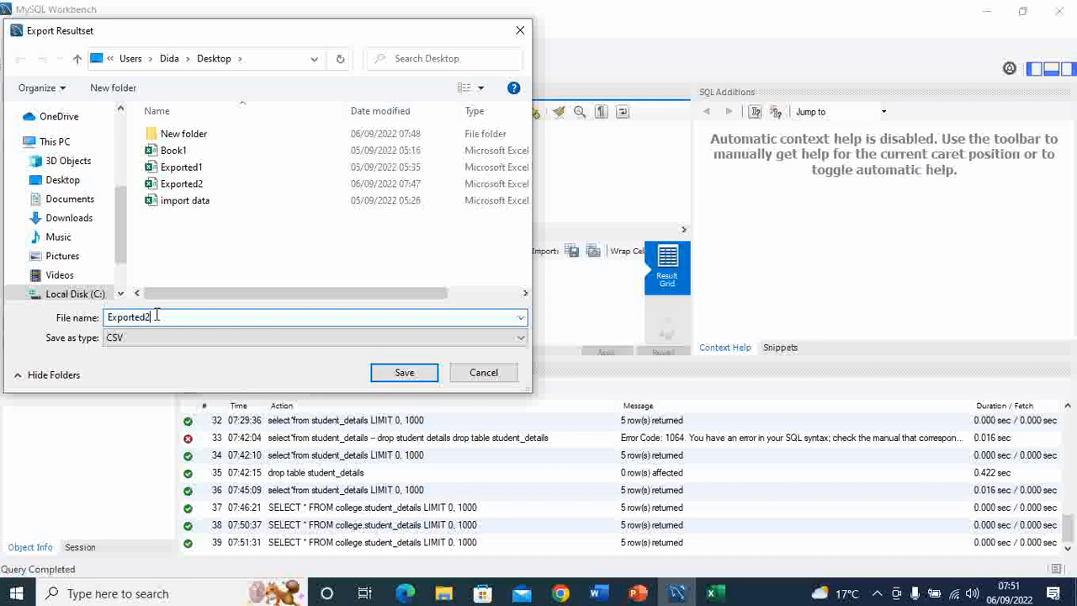
key("BackSpace")
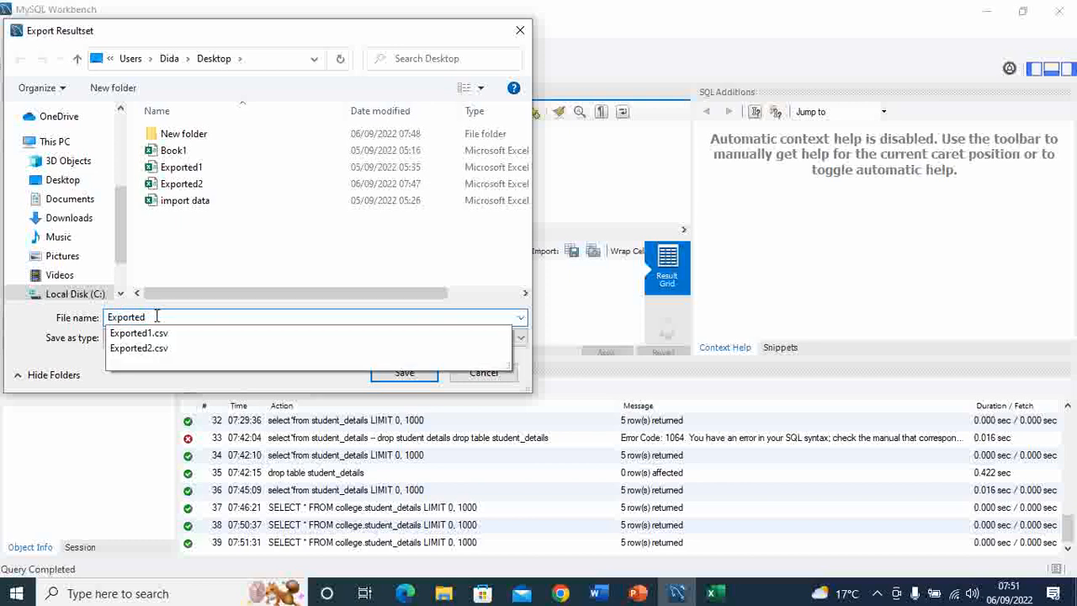
type("3")
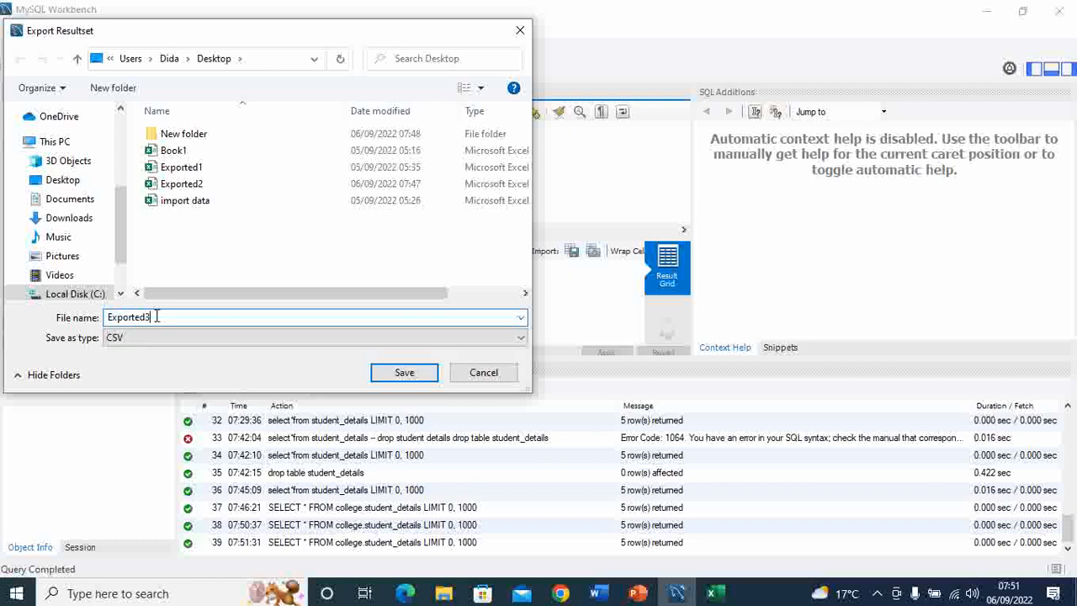
left_click(124, 338)
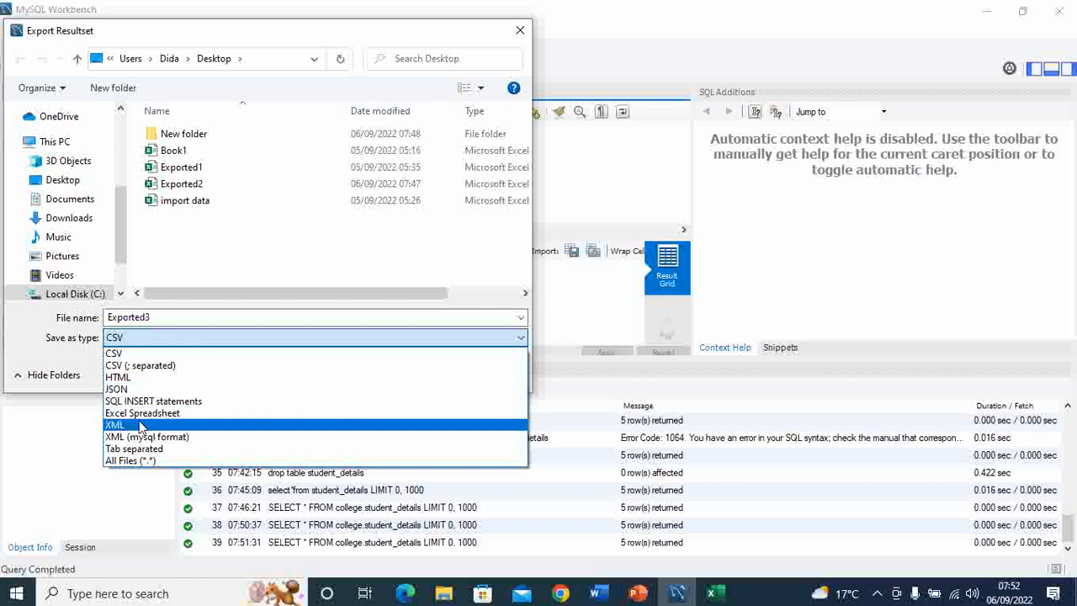
left_click(132, 354)
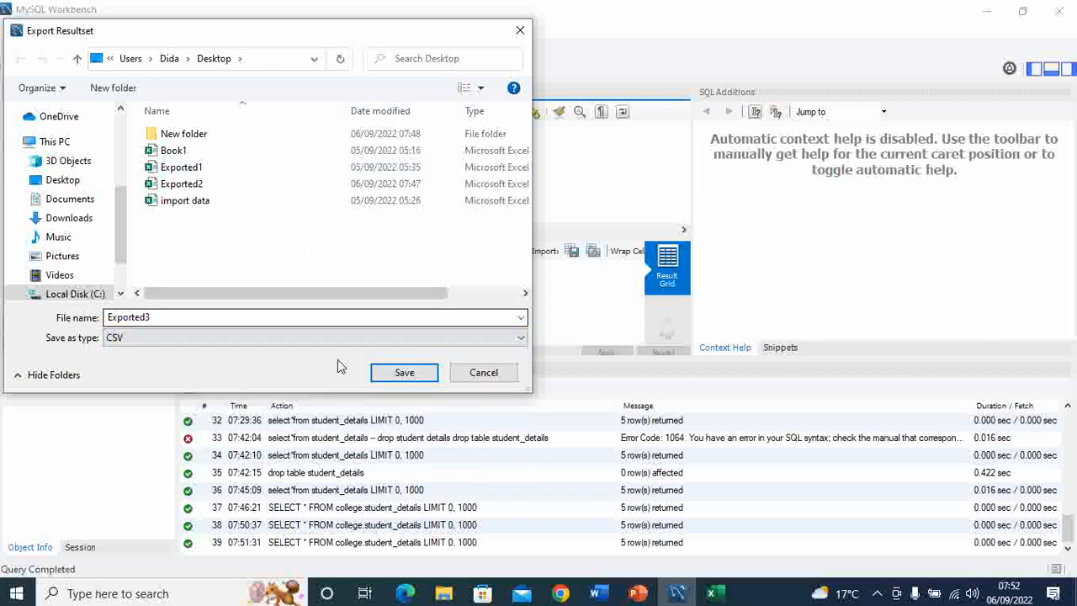
left_click(413, 375)
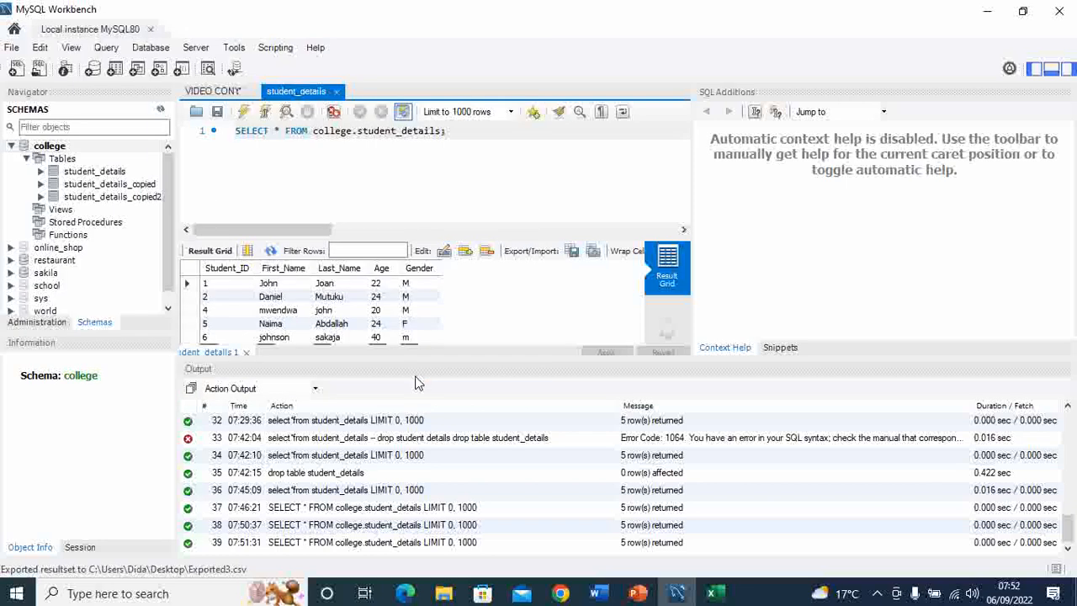
Step: Minimize the open windows to the desktop and bring up the Exported3 file in Excel
left_click(987, 17)
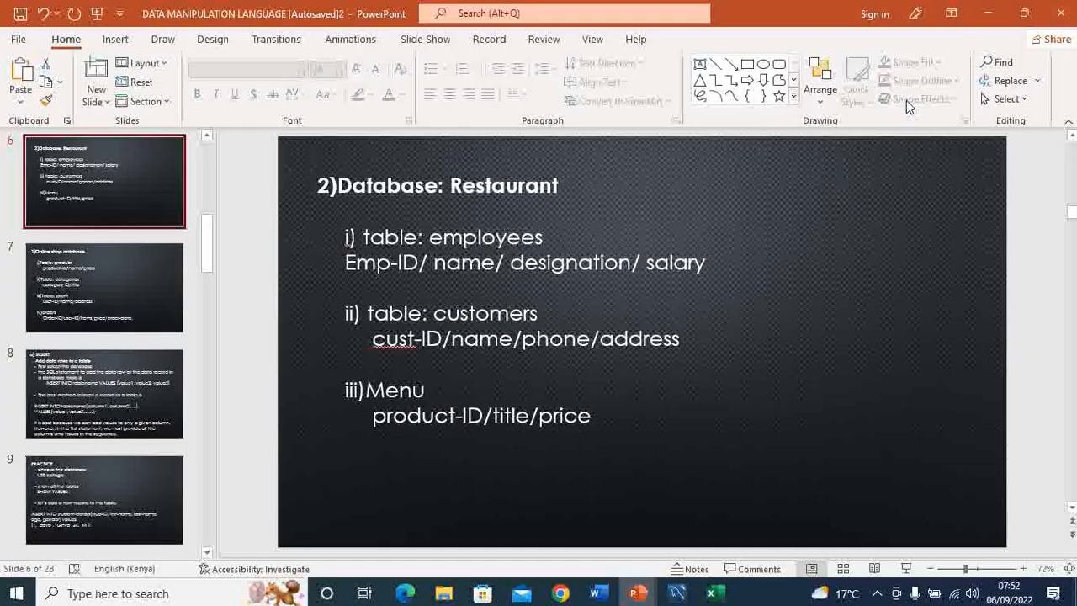
left_click(987, 13)
left_click(987, 14)
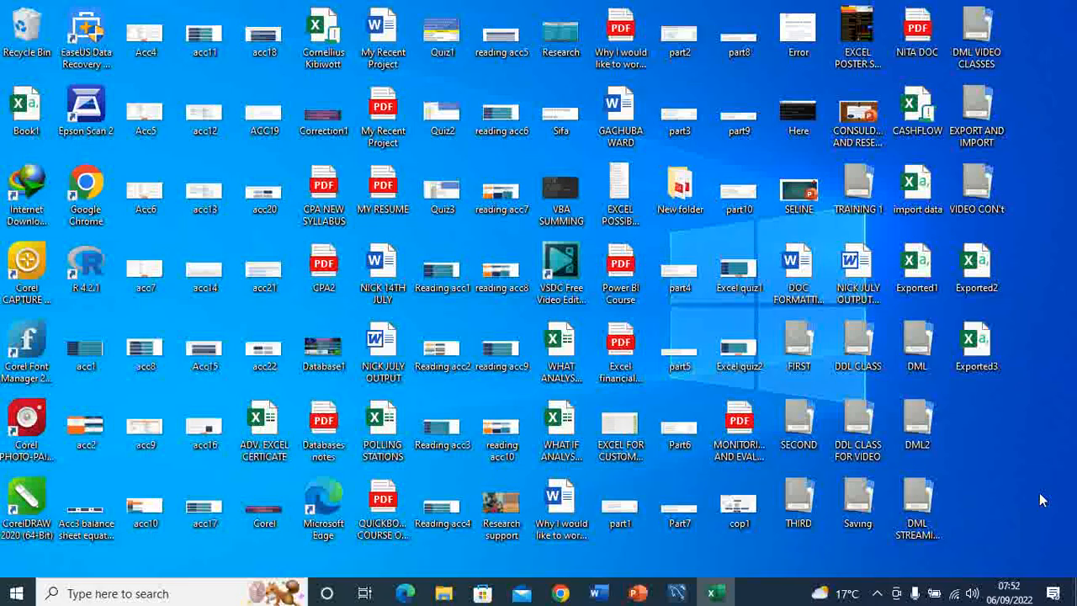
left_click(732, 596)
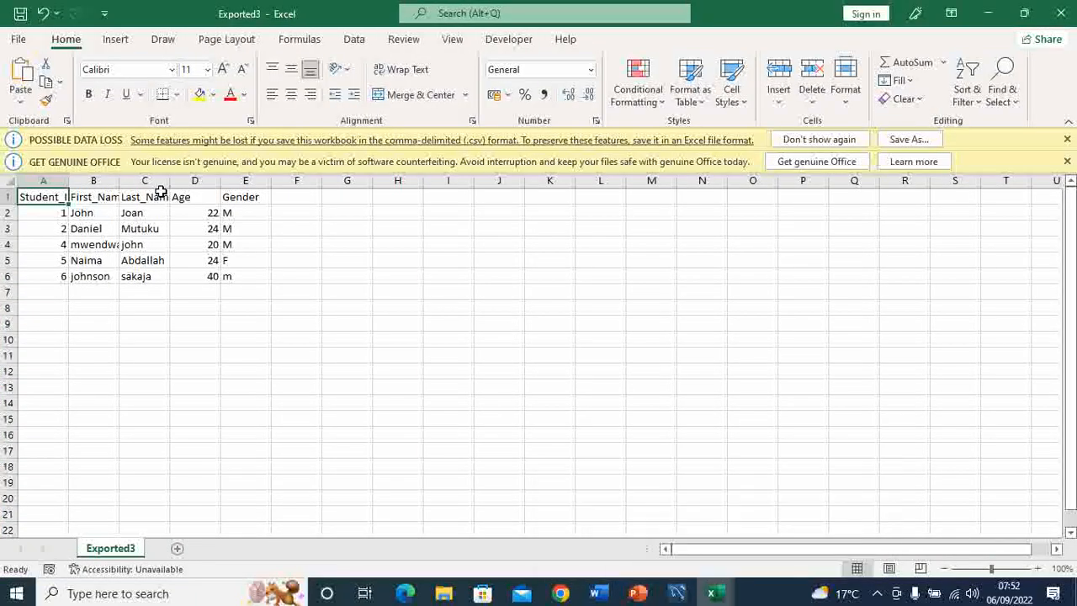
Step: Fit the widths of the Student_ID, First_Name and Last_Name columns to their contents and review the exported records
double_click(68, 180)
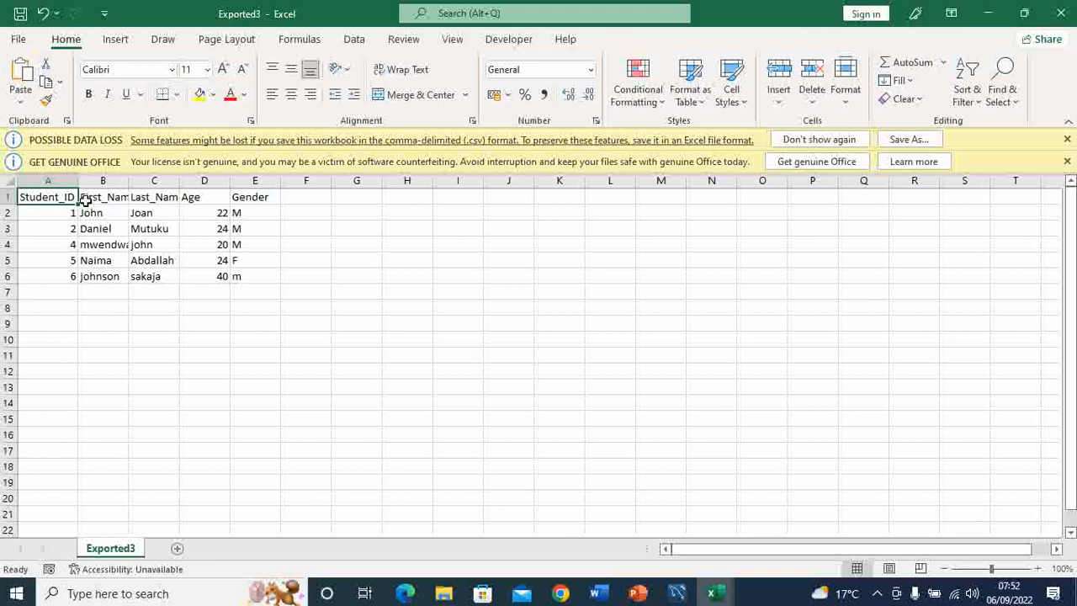
double_click(127, 180)
double_click(190, 180)
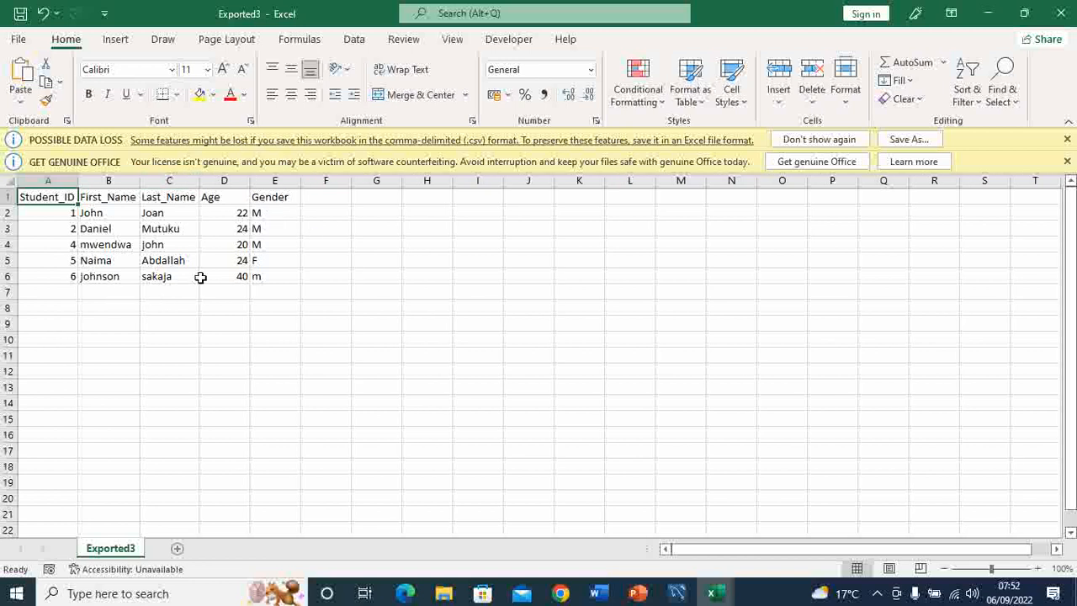
left_click_drag(50, 305, 284, 183)
left_click(372, 292)
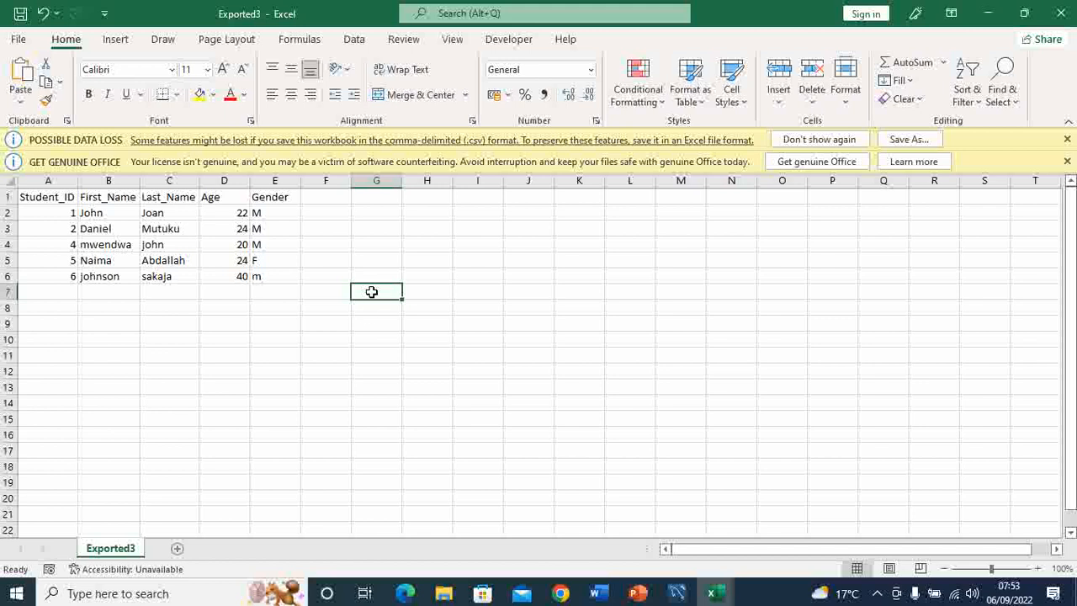
Step: Review the lecturer records in the import data workbook and minimize the Excel windows
mouse_move(714, 595)
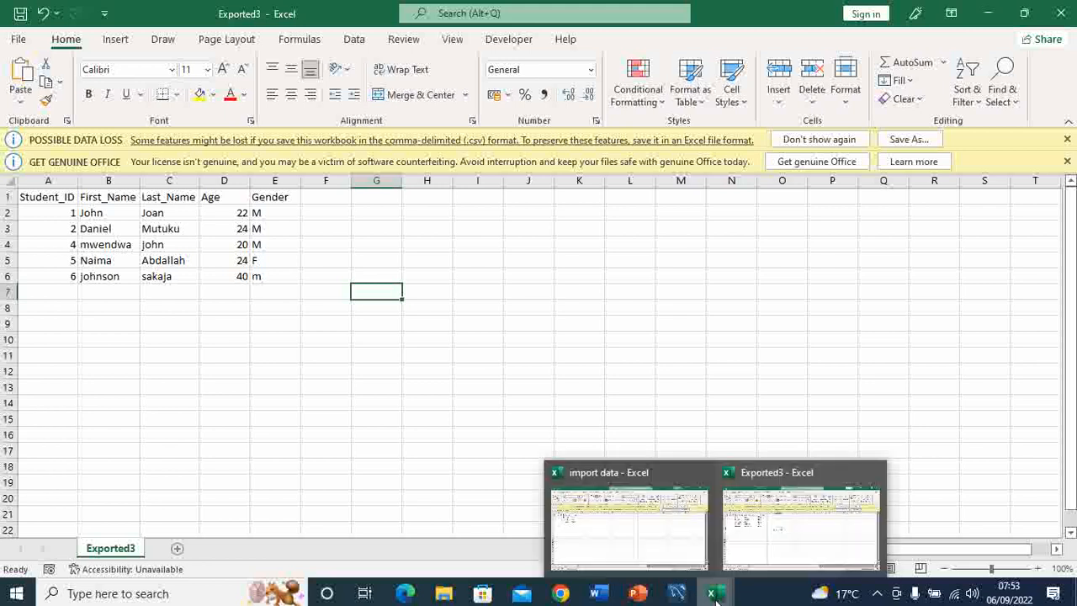
left_click(630, 544)
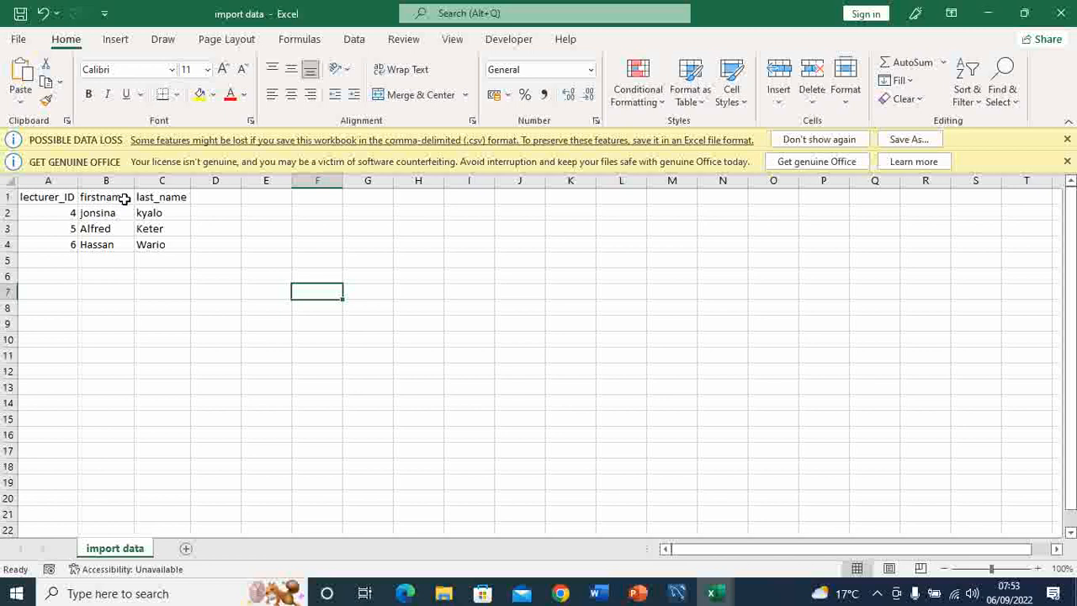
left_click(351, 330)
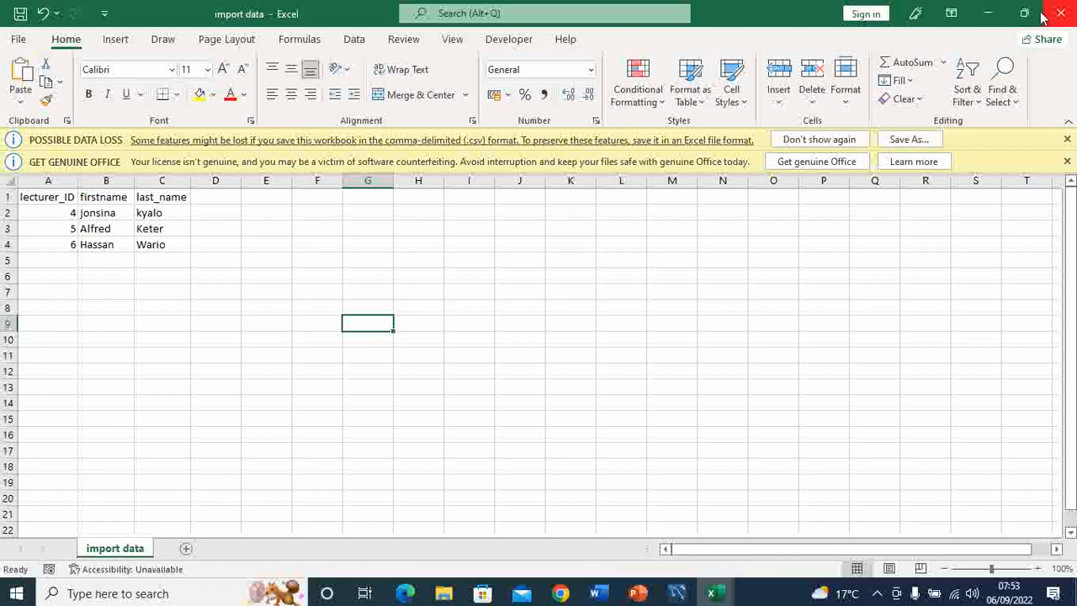
left_click(994, 13)
left_click(991, 12)
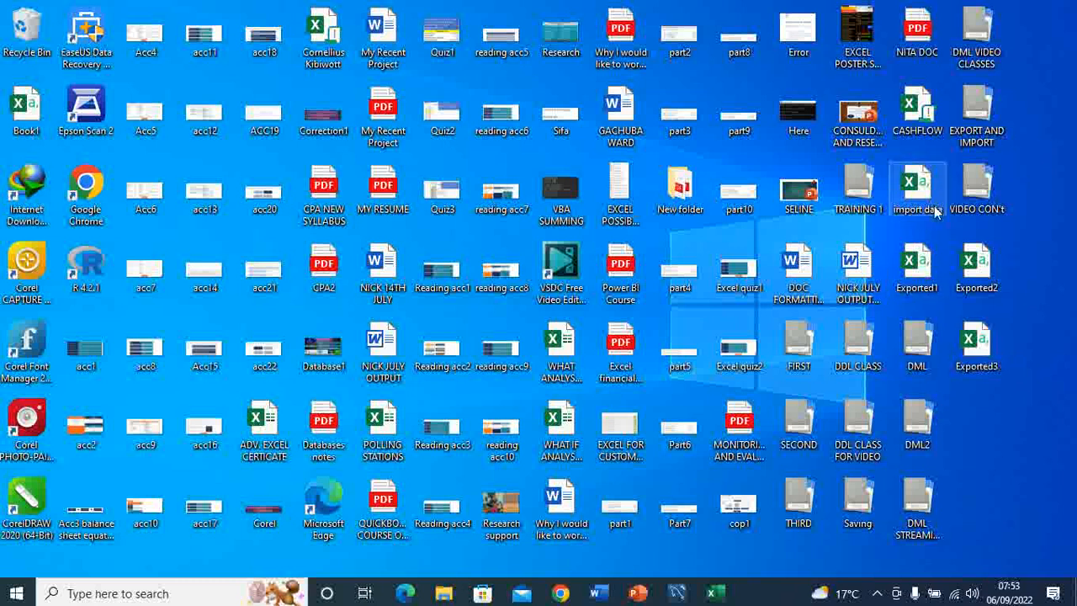
Step: Switch to MySQL Workbench and start a table data import with import data.csv from the Desktop as the source file
left_click(677, 593)
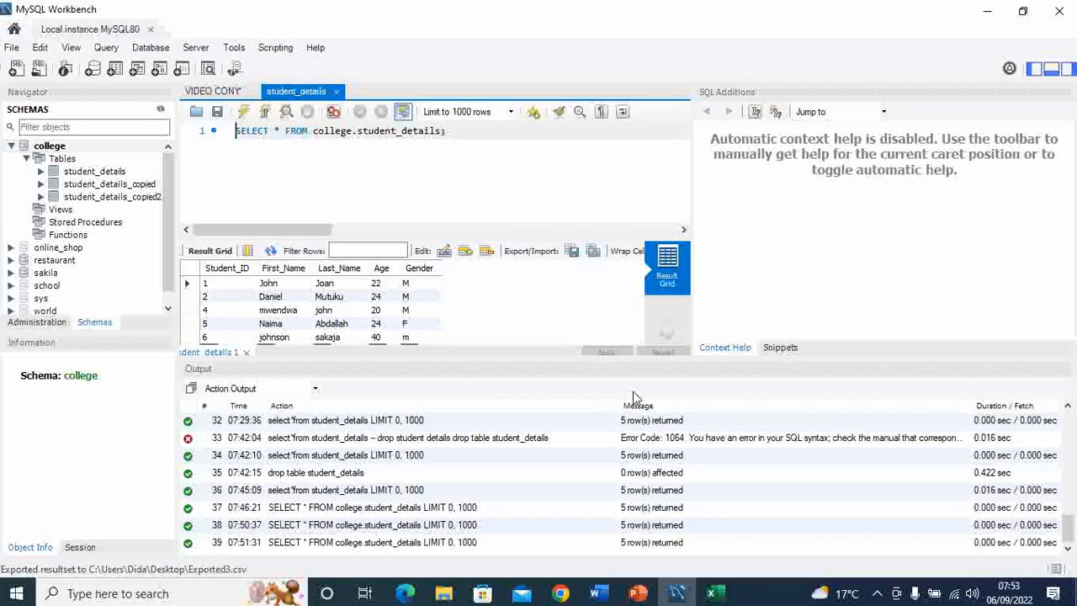
left_click(594, 252)
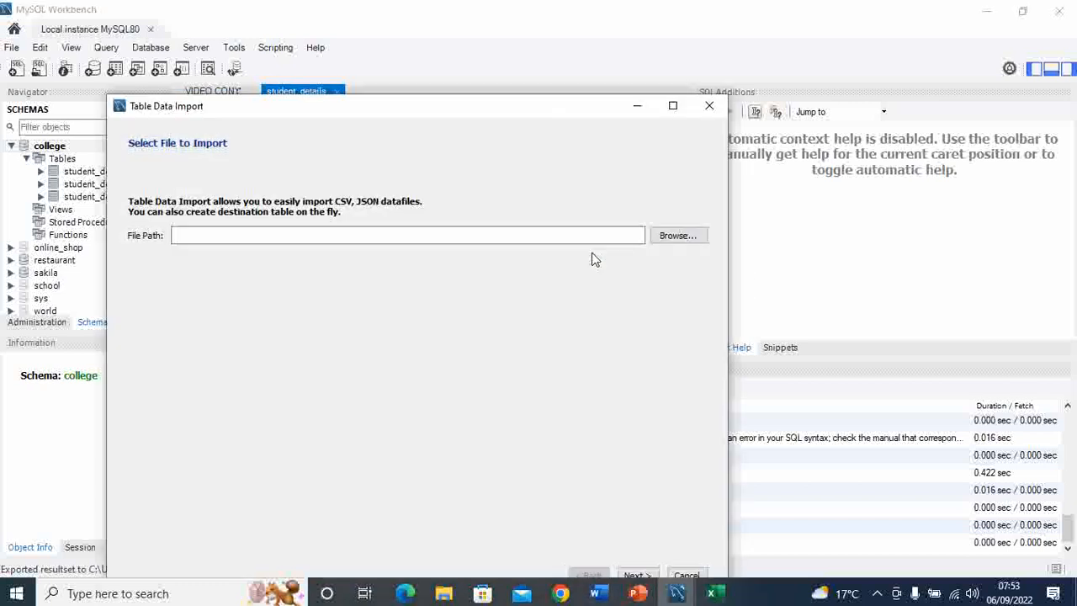
left_click(678, 235)
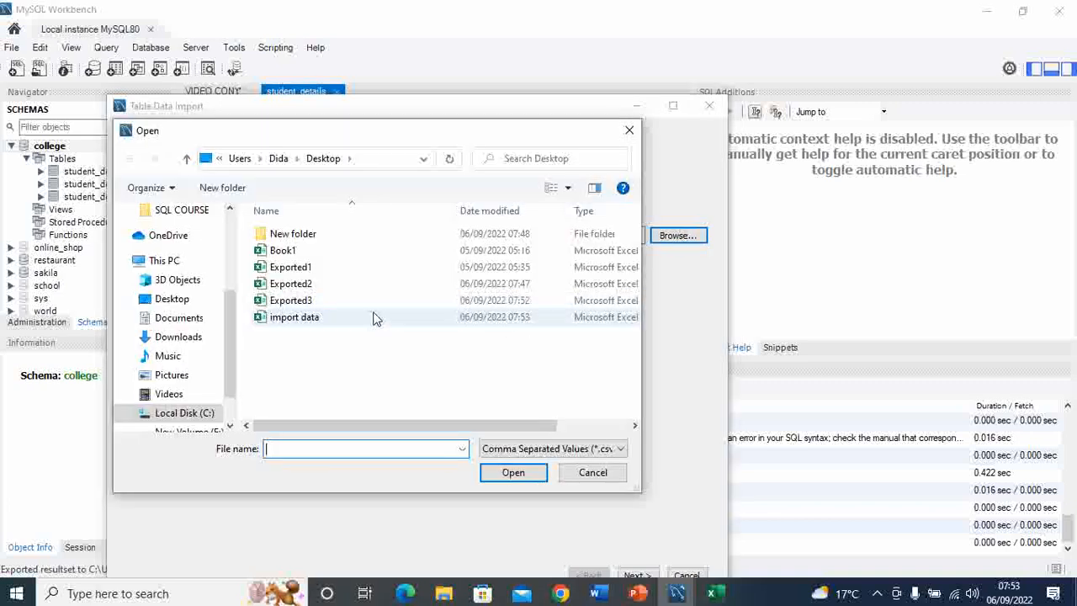
left_click(320, 322)
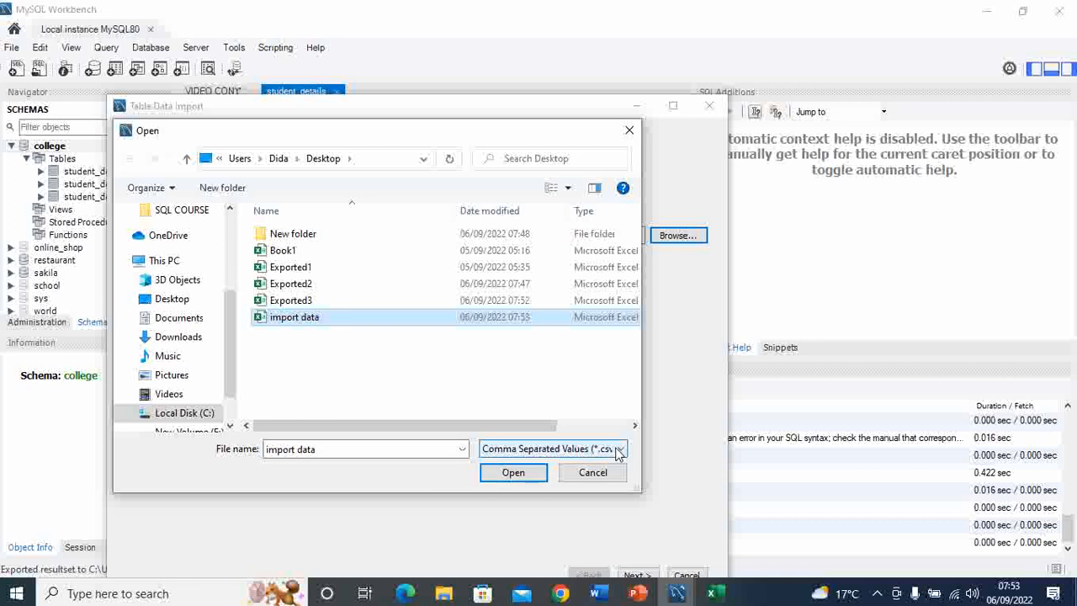
left_click(513, 473)
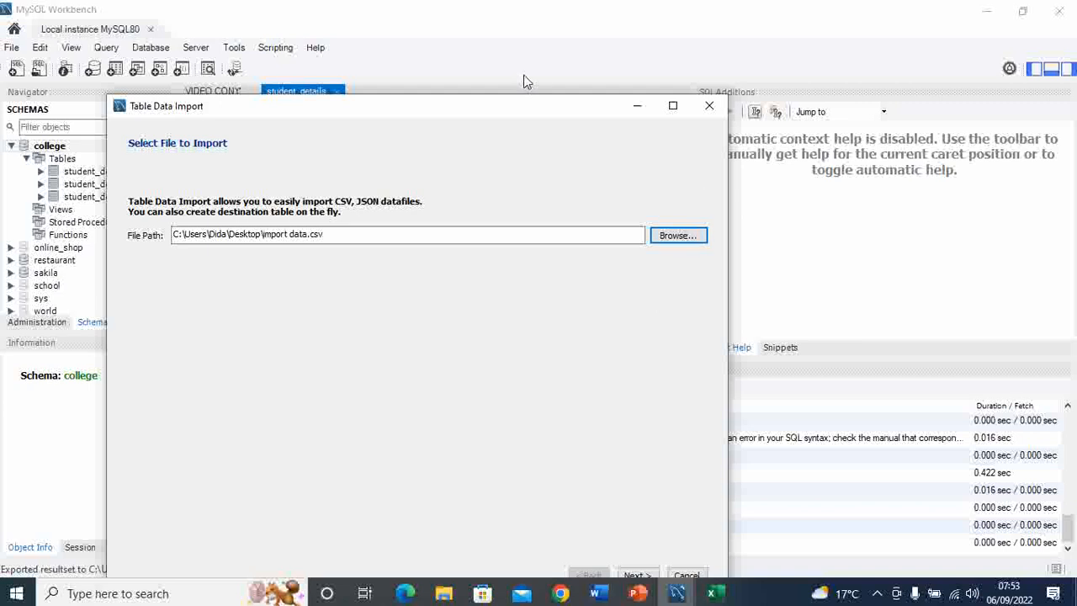
left_click_drag(522, 110, 518, 69)
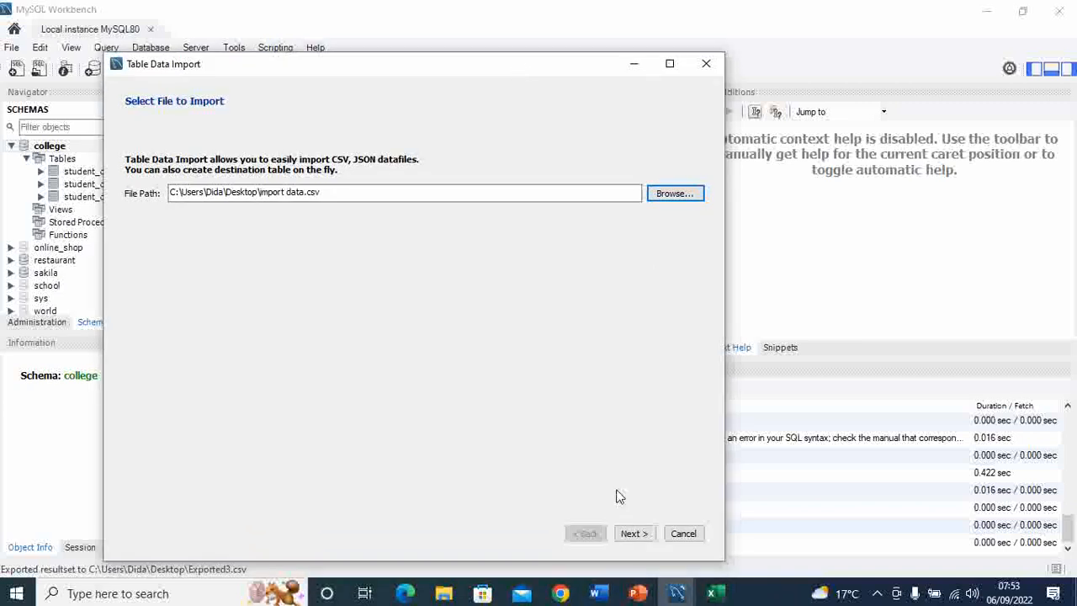
left_click(644, 542)
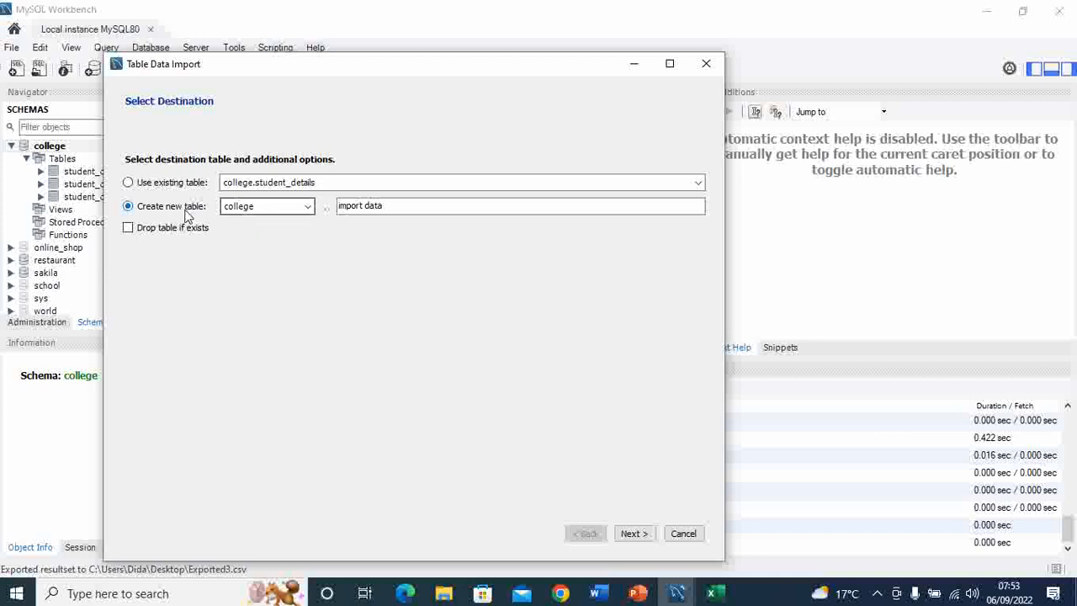
Step: Set the import destination to a new table named lecture_details in the college schema
left_click(308, 208)
left_click(308, 211)
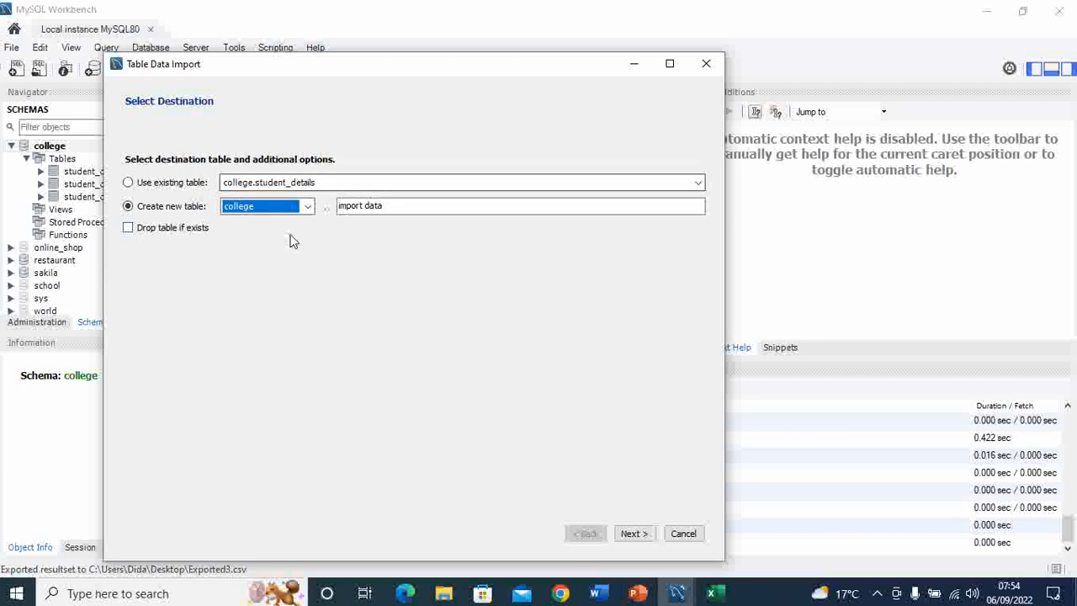
left_click(385, 206)
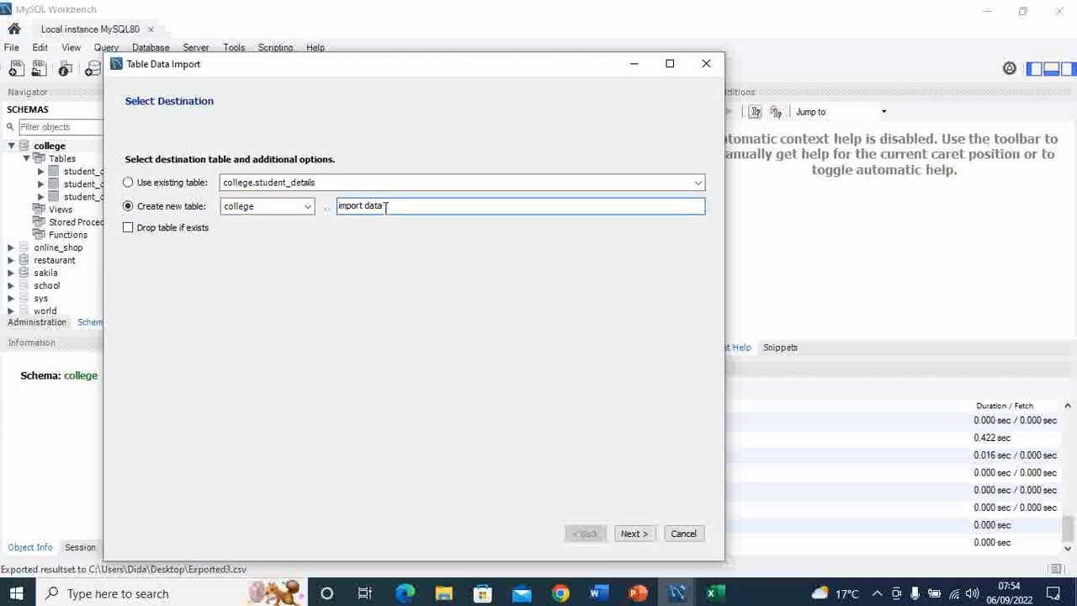
left_click_drag(385, 206, 343, 206)
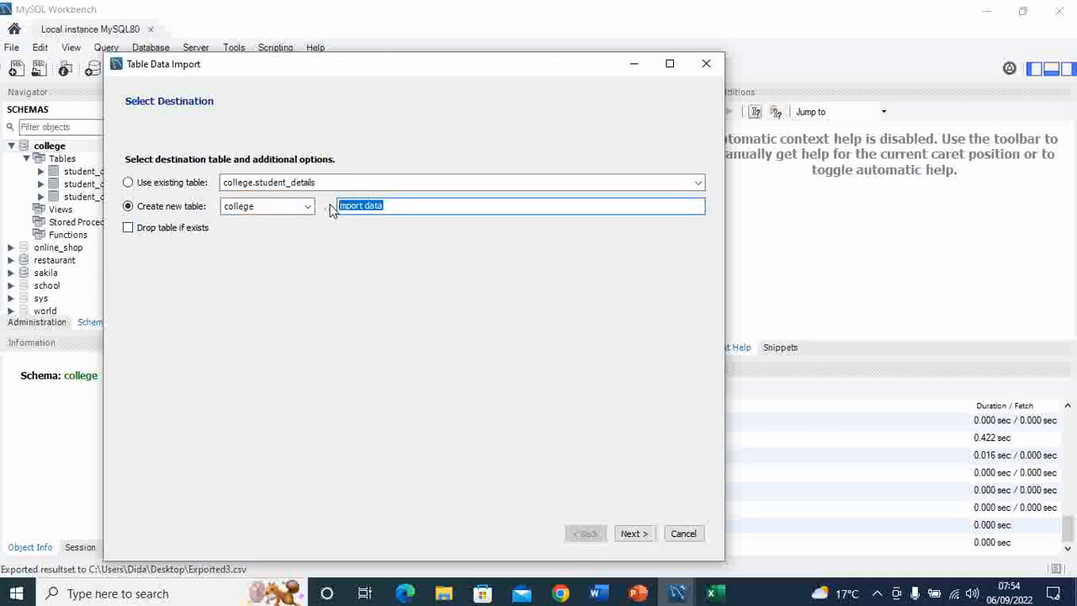
key("BackSpace")
type("lecture")
type("_details")
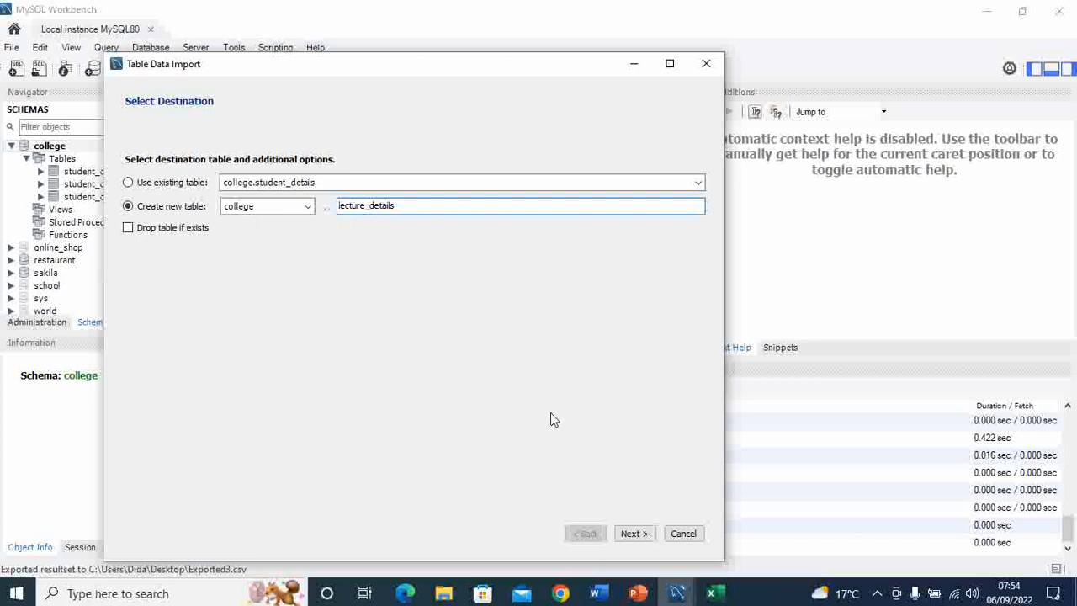
left_click(633, 533)
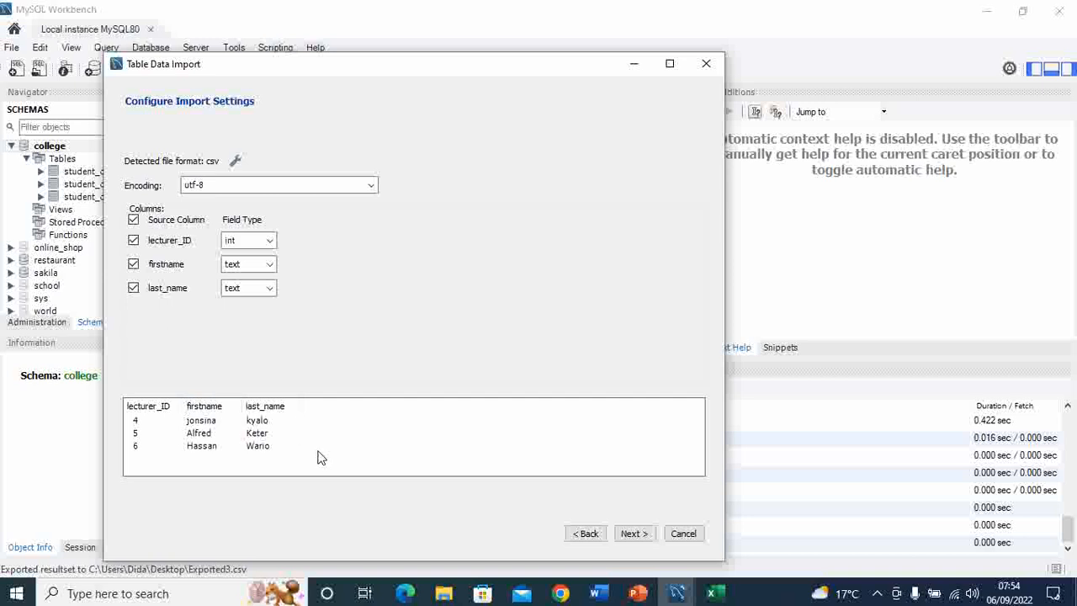
Step: Accept the detected utf-8 encoding and column types, run the import and finish the wizard
left_click(637, 536)
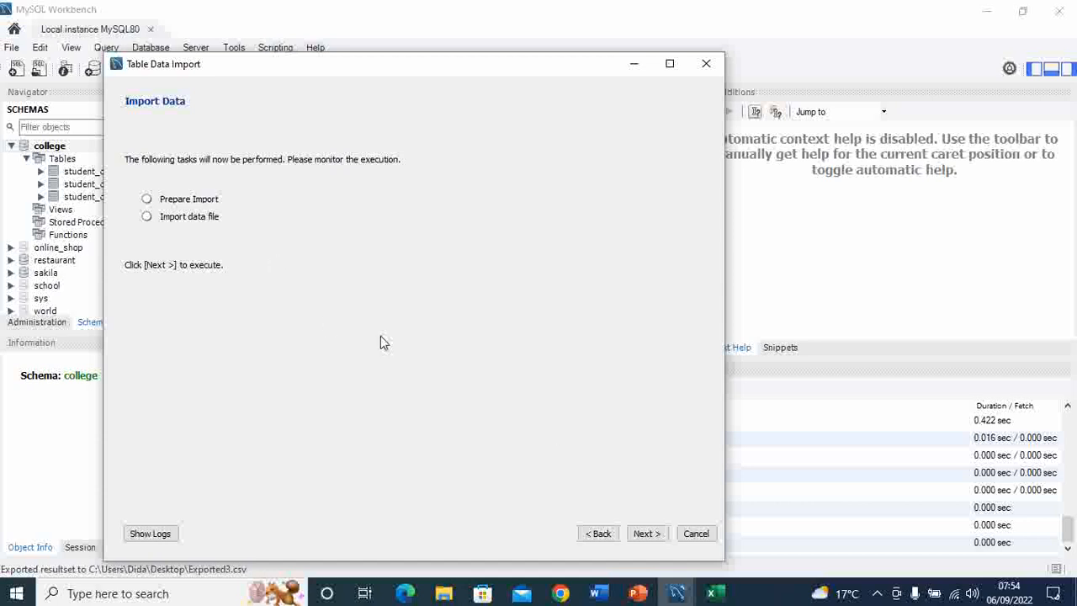
left_click(644, 533)
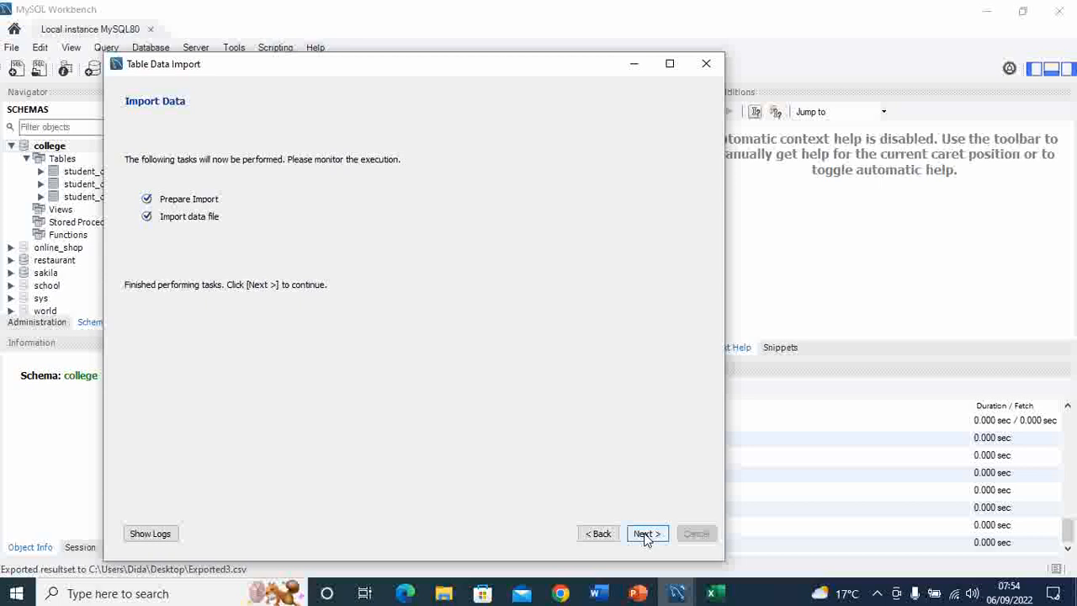
left_click(645, 535)
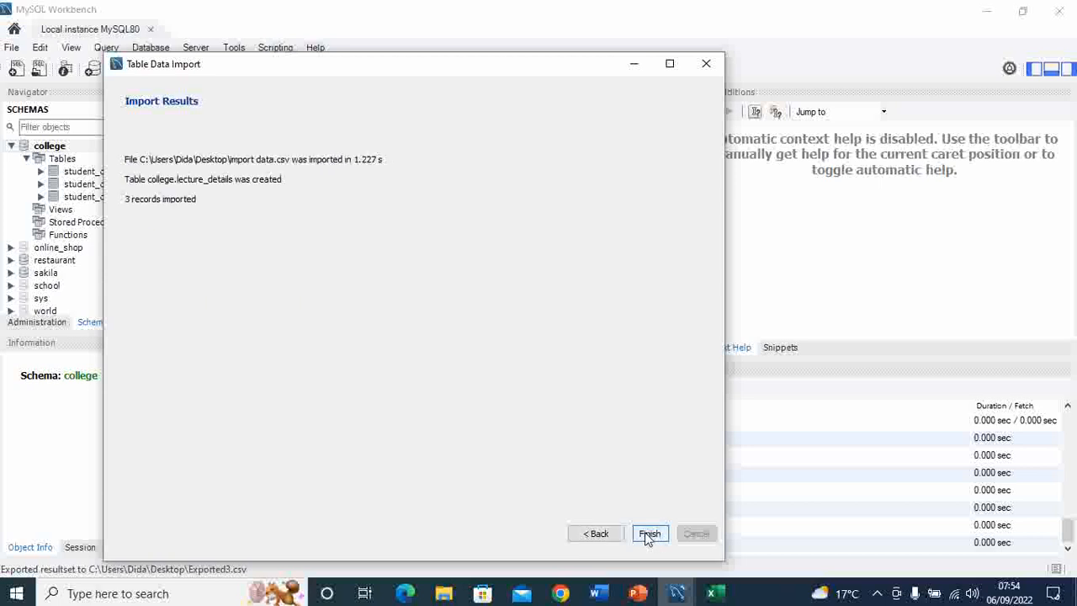
left_click(649, 534)
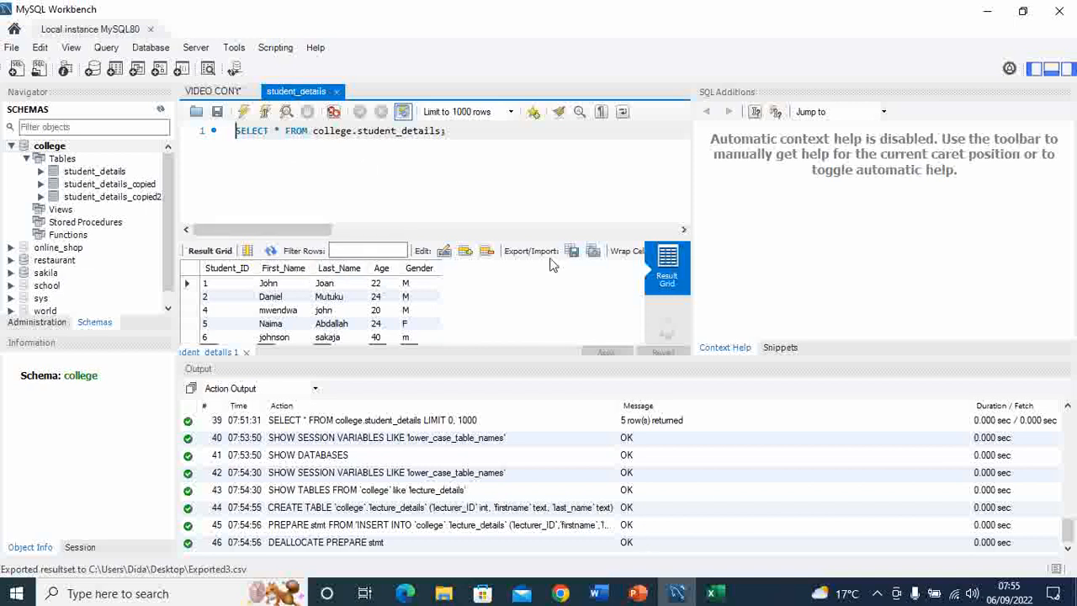
Step: Close the student_details result grid and its query tab
left_click(246, 352)
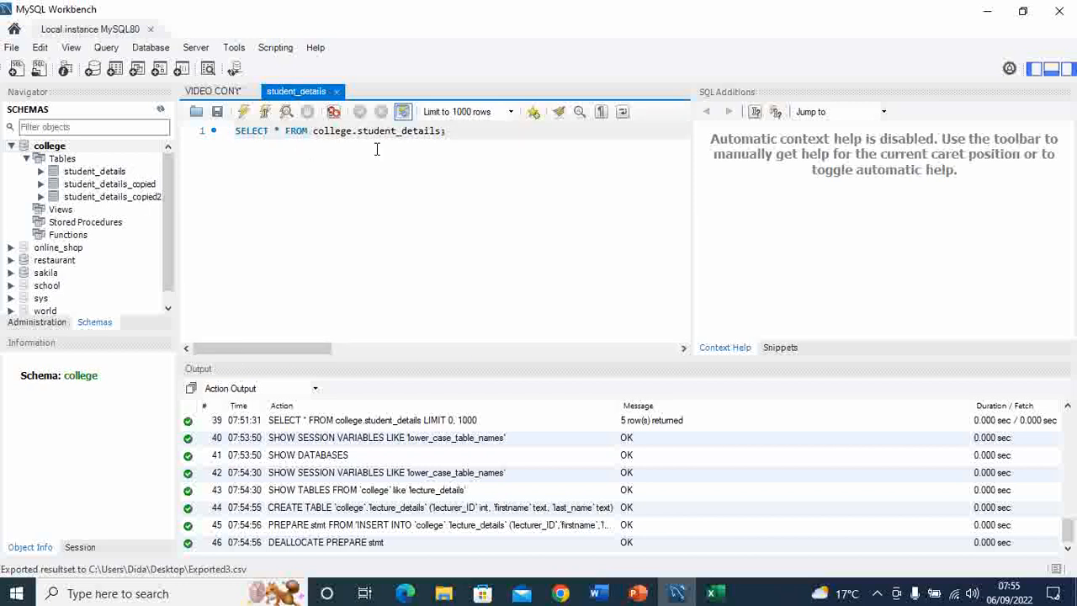
left_click(335, 92)
left_click(334, 93)
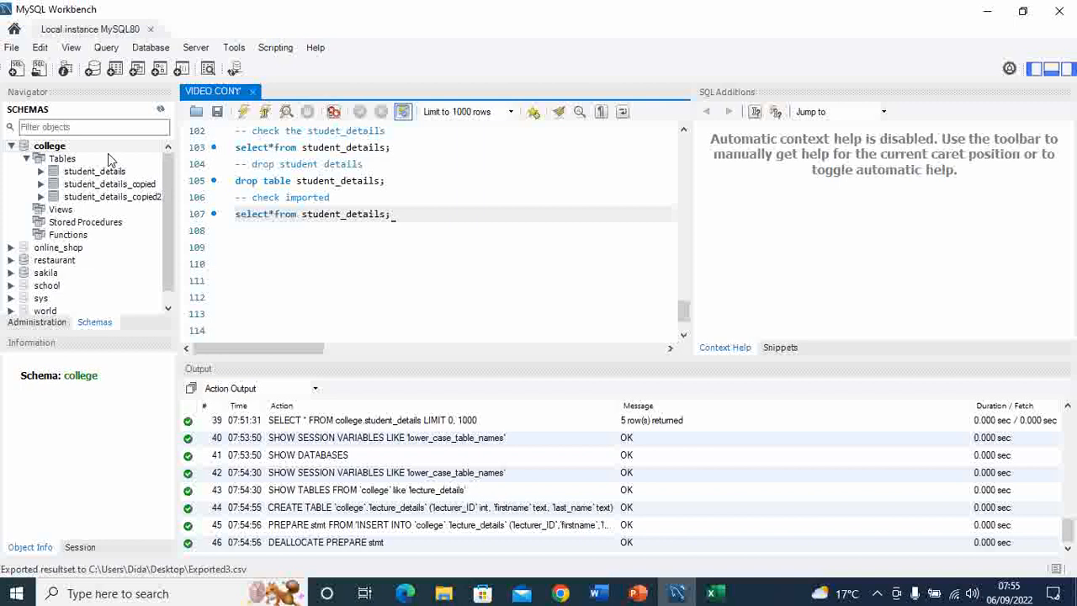
Step: Refresh the schema list, display all rows of the lecture_details table, and close the result grid
left_click(161, 110)
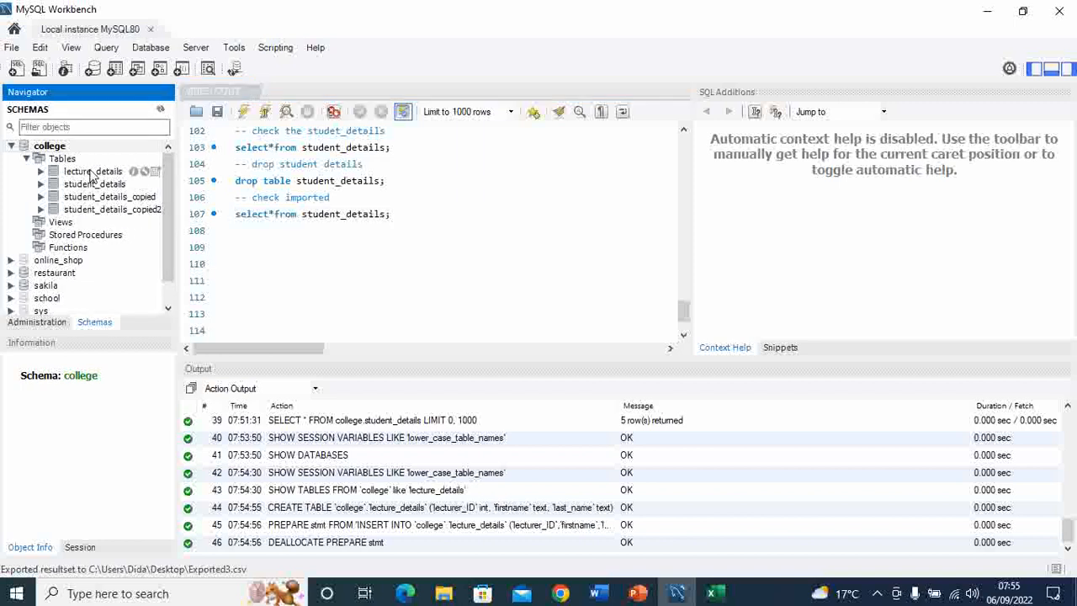
left_click(155, 172)
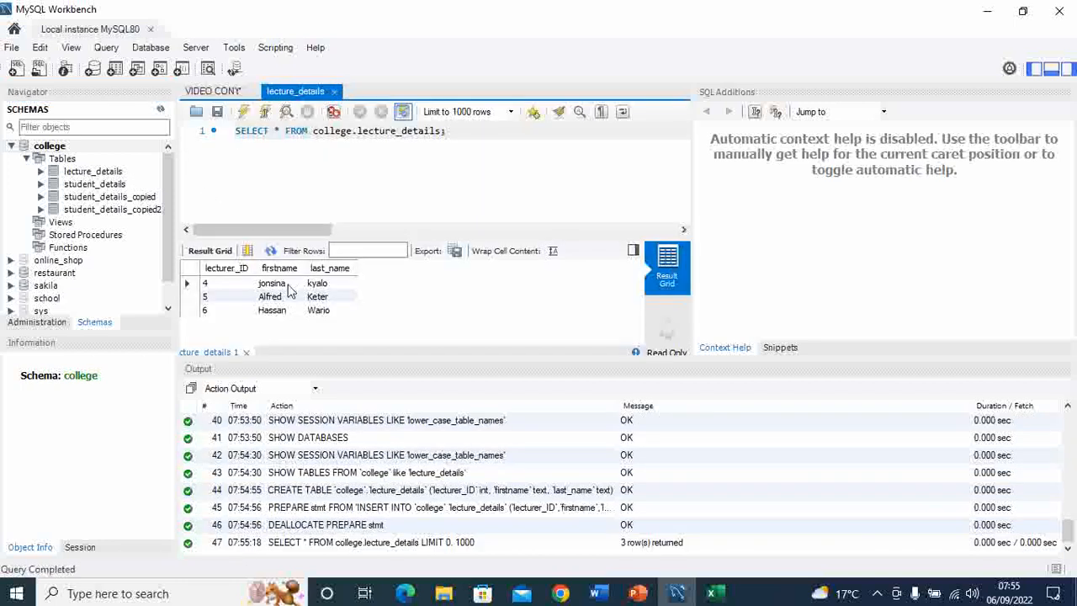
left_click(246, 352)
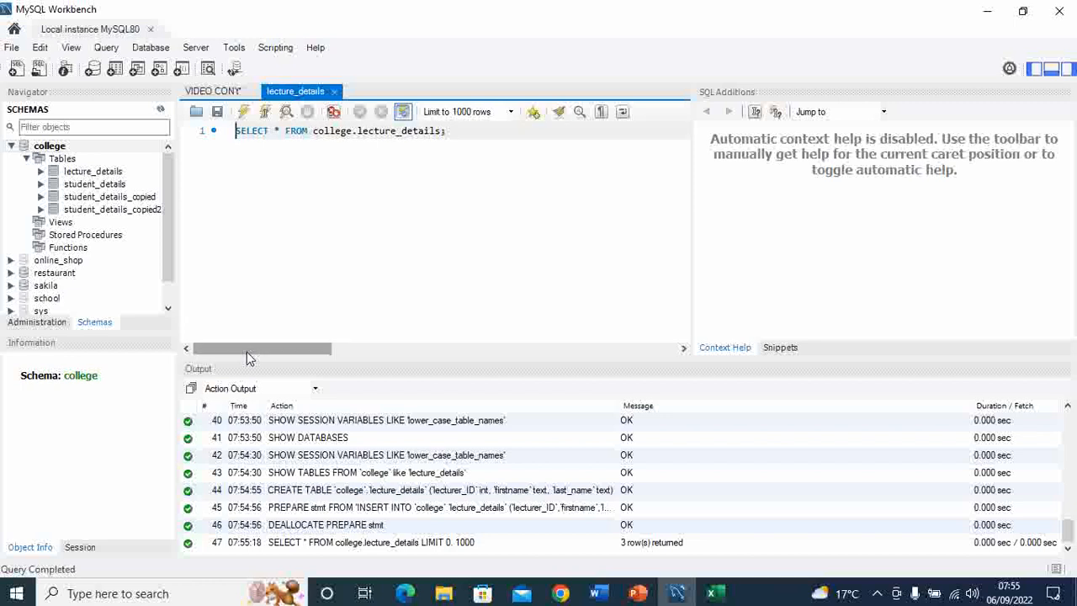